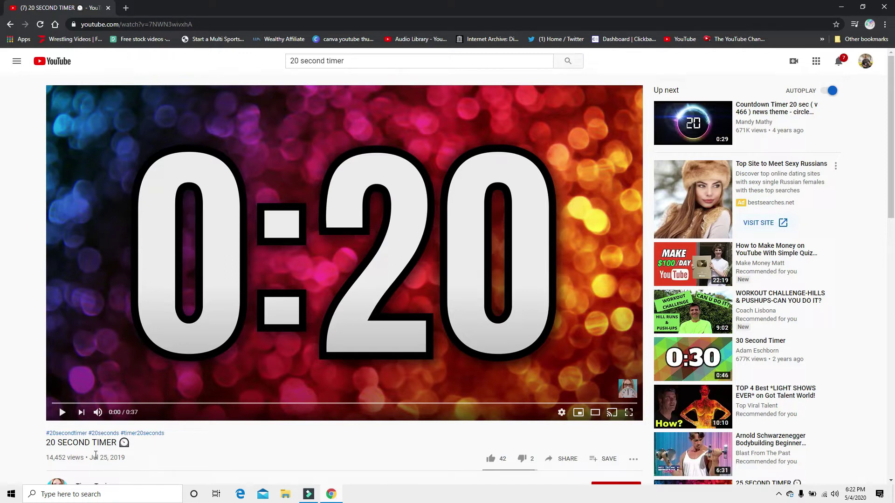
# Step: Screen-record the YouTube 20 SECOND TIMER countdown playing through, then stop the recorder
pyautogui.click(63, 413)
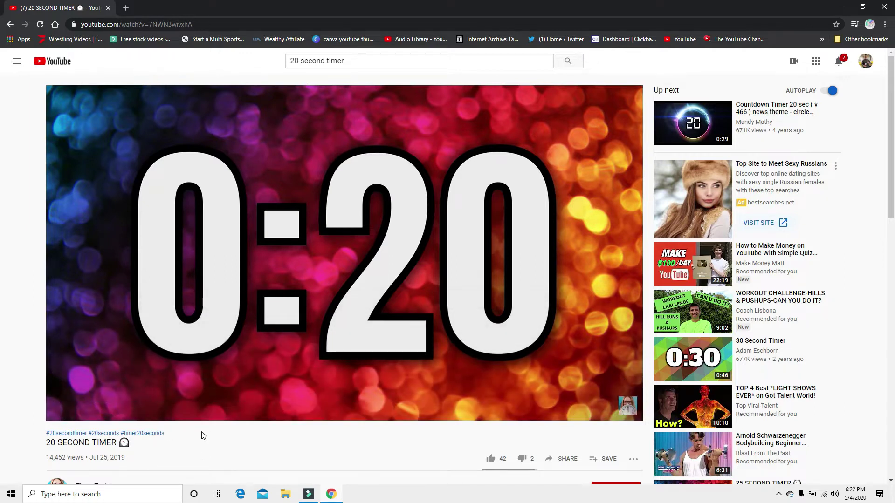
pyautogui.click(779, 494)
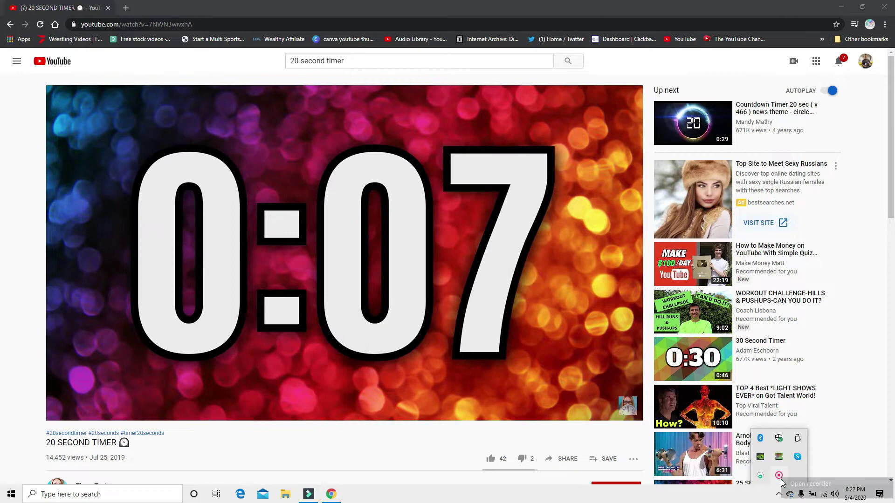
pyautogui.click(782, 480)
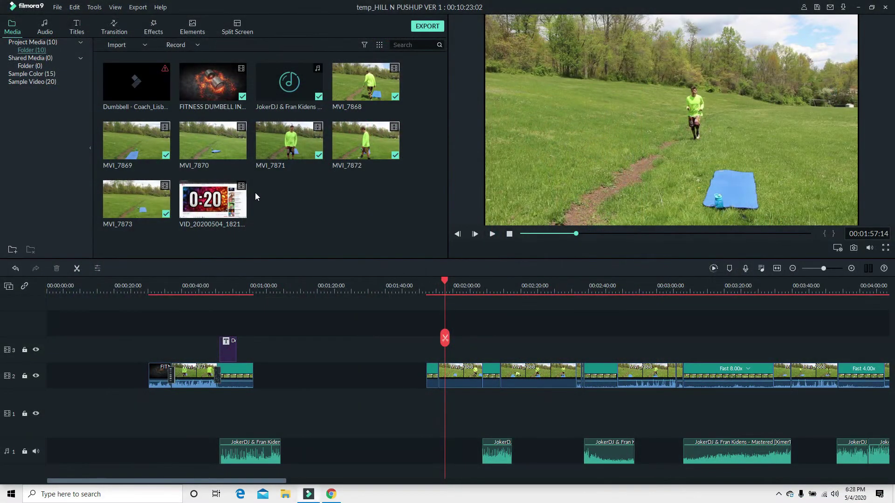
# Step: Back in Filmora9, check the Record options and select the VID_20200504 timer clip in the media library
pyautogui.click(197, 45)
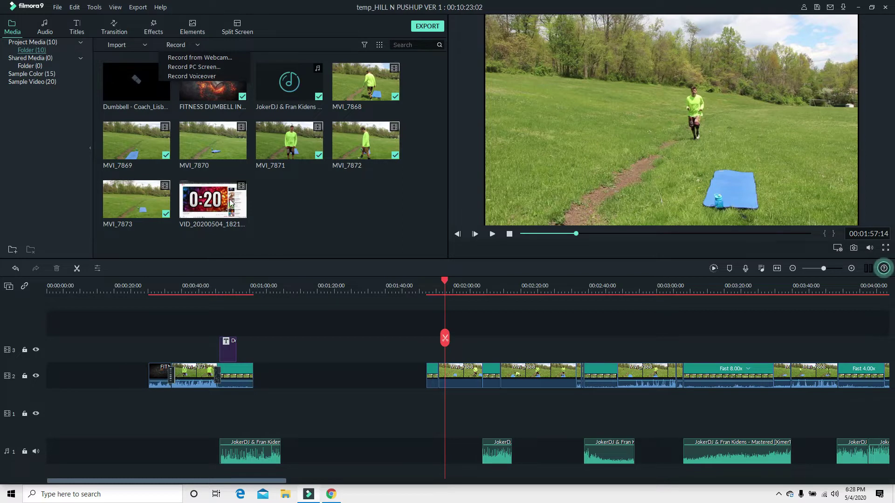
pyautogui.click(228, 200)
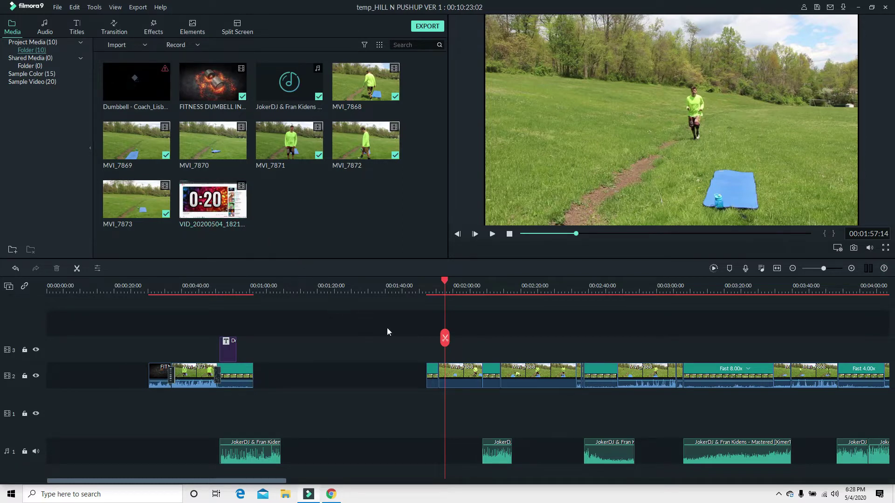
# Step: Put VID_20200504 on track 3, split it where the countdown begins, and delete the opening part
pyautogui.moveTo(231, 201); pyautogui.dragTo(432, 351)
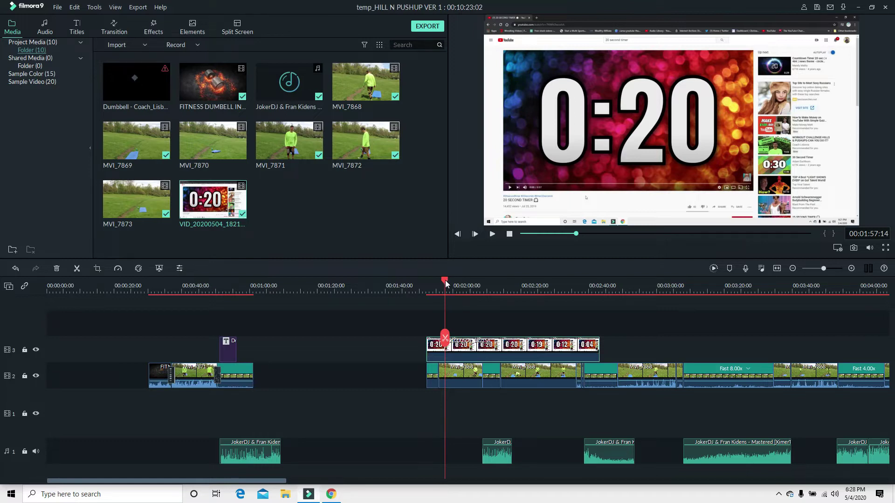
pyautogui.moveTo(445, 283); pyautogui.dragTo(527, 341)
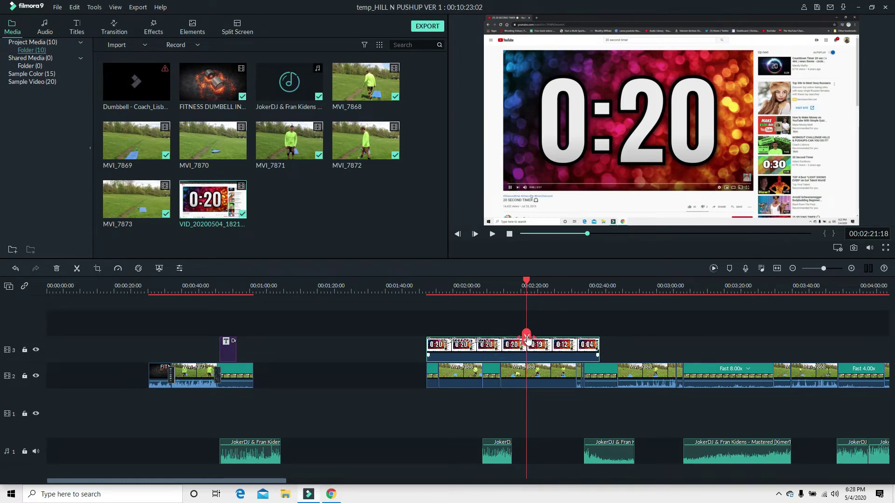
pyautogui.click(527, 336)
pyautogui.click(526, 336)
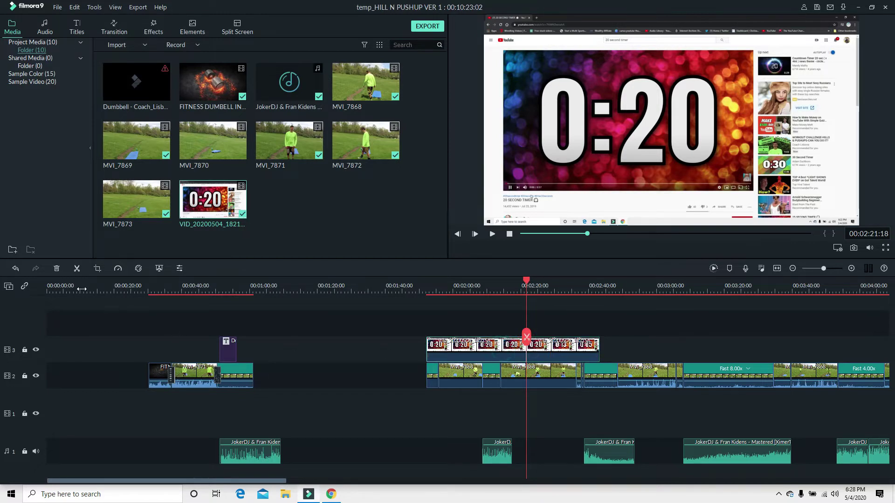
pyautogui.click(57, 270)
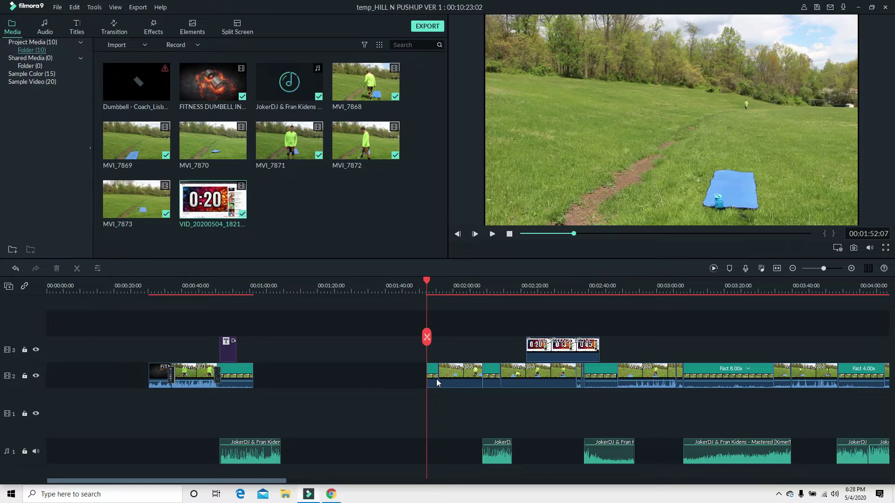
pyautogui.moveTo(427, 336); pyautogui.dragTo(538, 344)
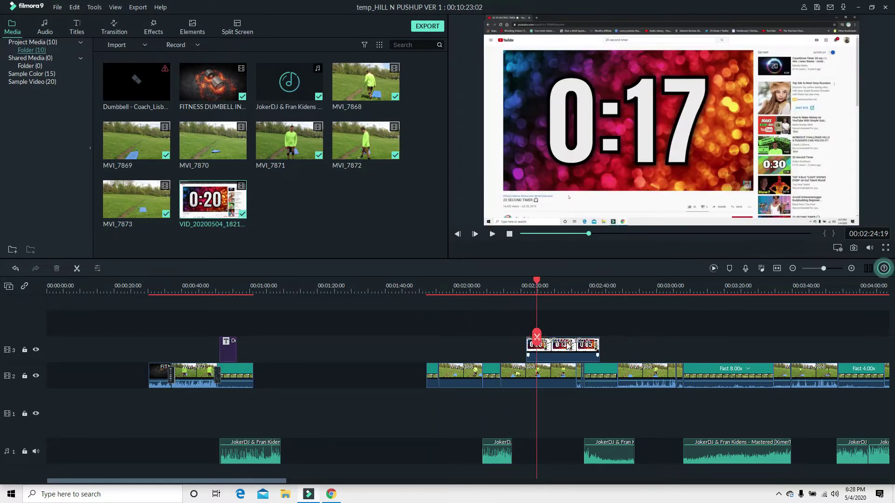
# Step: Use Crop and Zoom to crop the timer clip to 985 x 554 around the 0:20 digits
pyautogui.click(568, 344)
pyautogui.rightClick(568, 345)
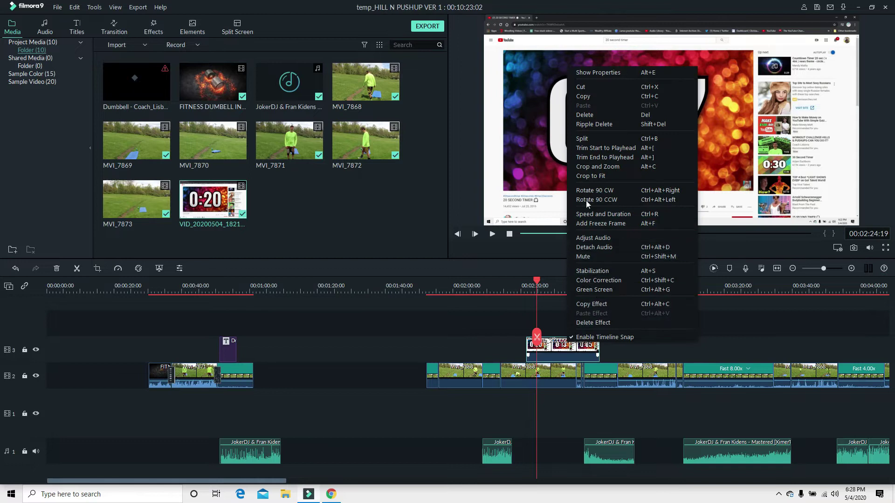
pyautogui.click(591, 169)
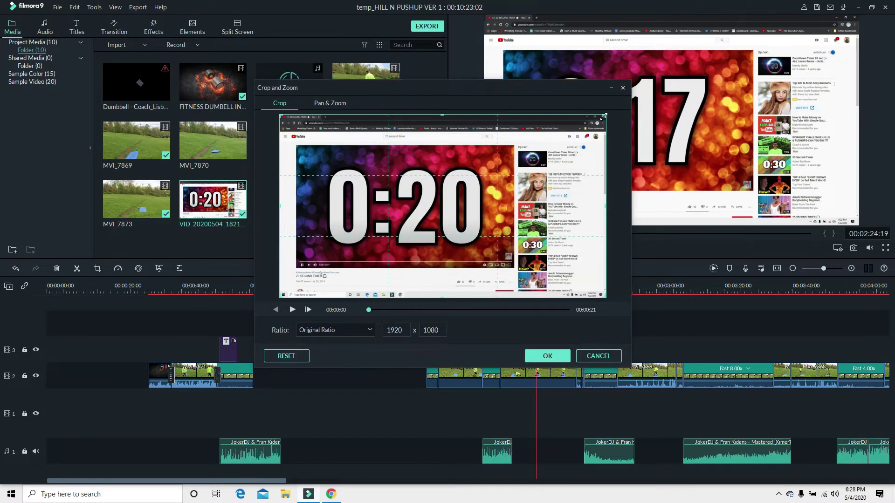
pyautogui.moveTo(602, 119); pyautogui.dragTo(446, 204)
pyautogui.moveTo(417, 248); pyautogui.dragTo(455, 211)
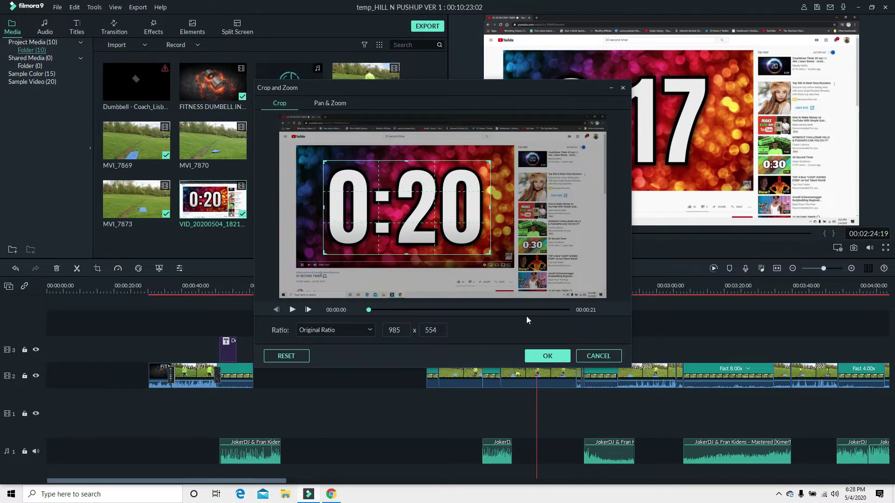
pyautogui.click(550, 357)
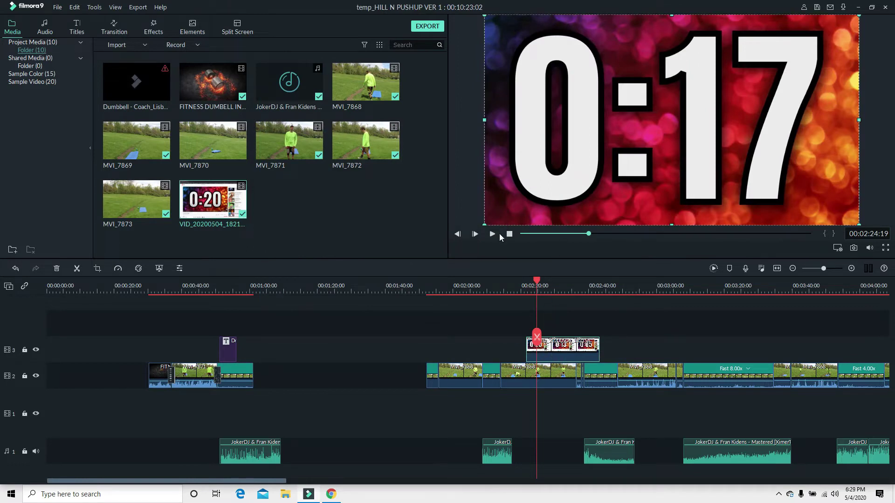
# Step: Scale the timer overlay down, move it to the top-right corner, and play it back to check
pyautogui.moveTo(855, 16); pyautogui.dragTo(577, 173)
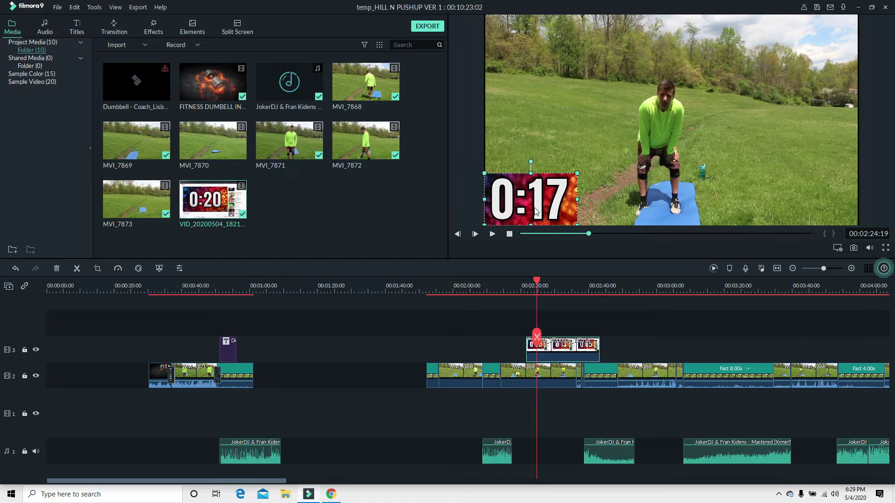
pyautogui.moveTo(536, 211); pyautogui.dragTo(820, 47)
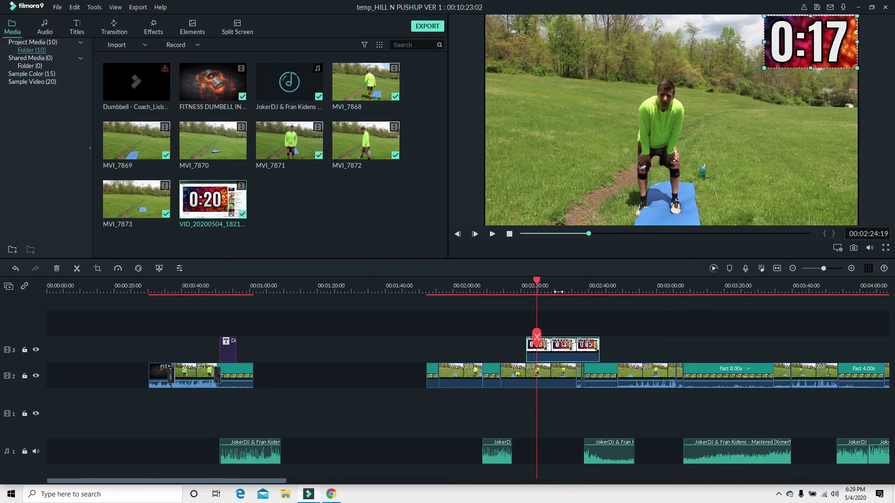
pyautogui.moveTo(537, 282); pyautogui.dragTo(524, 290)
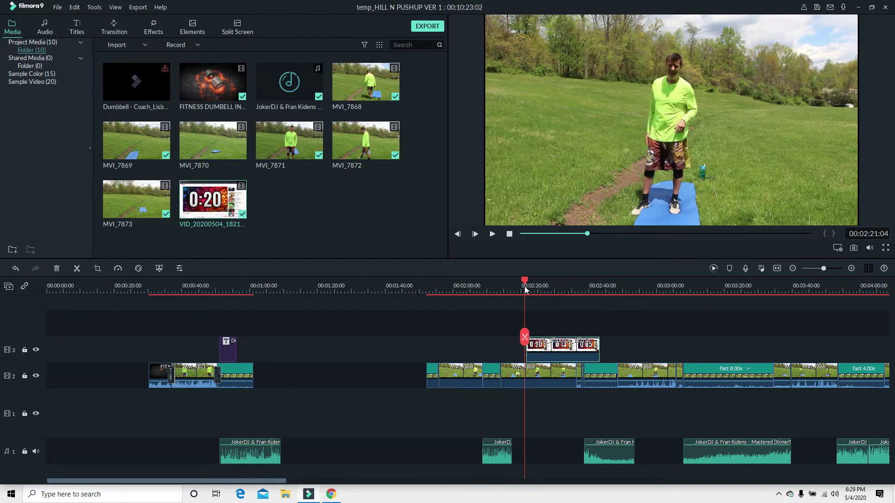
pyautogui.click(492, 234)
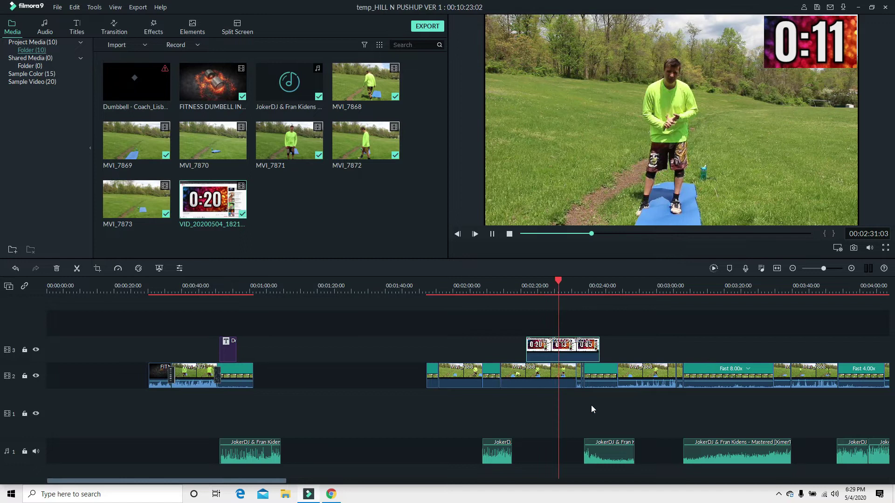
pyautogui.click(493, 234)
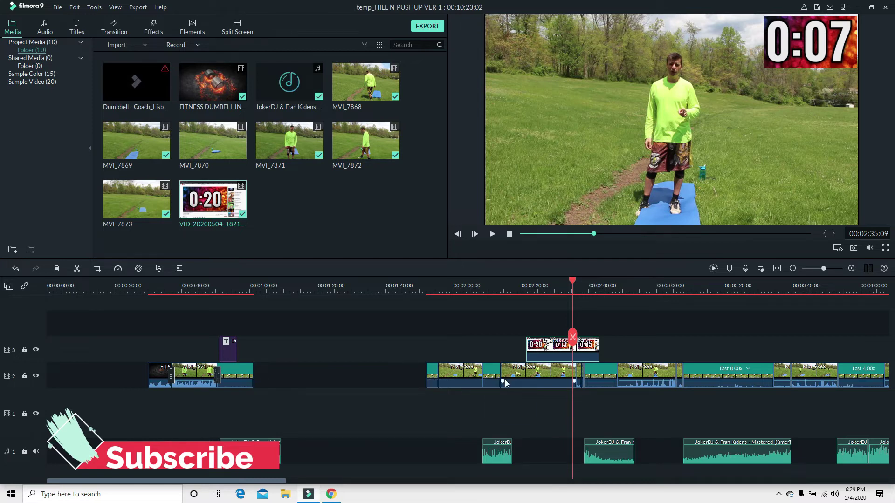
# Step: Add a Default Lowerthird title from Titles > Lower 3rds onto track 4
pyautogui.click(77, 28)
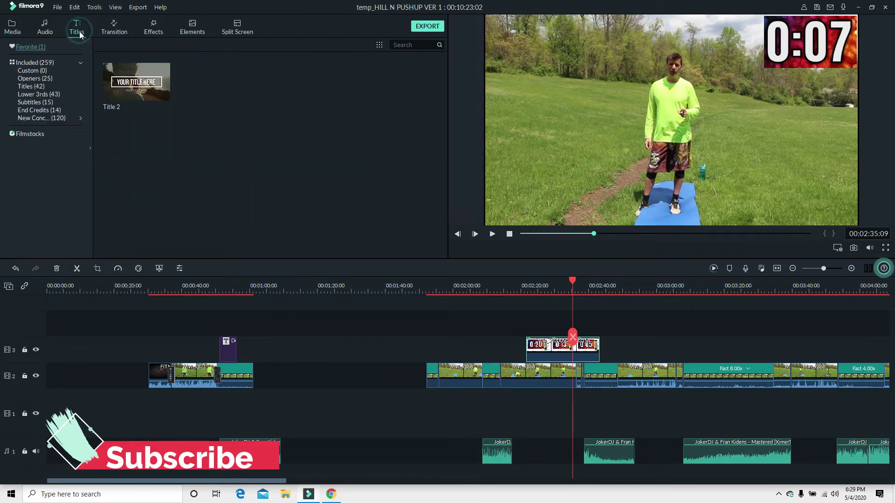
pyautogui.click(42, 95)
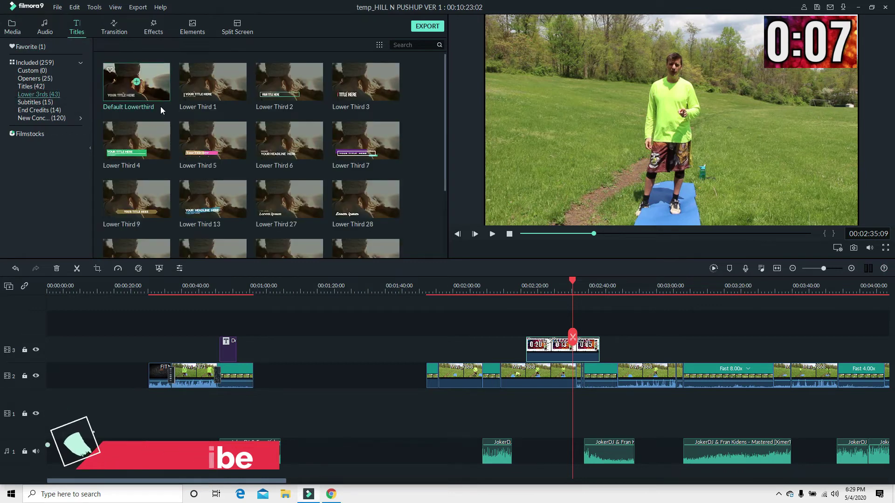
pyautogui.moveTo(157, 72); pyautogui.dragTo(580, 341)
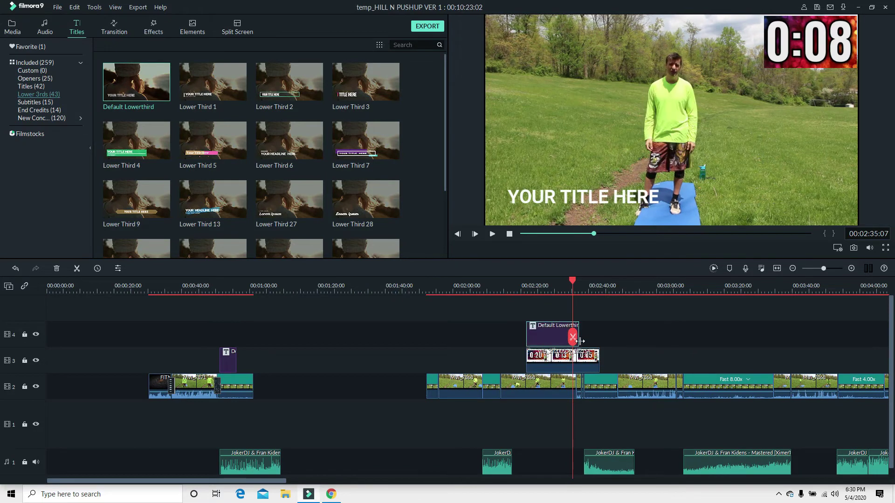
# Step: Give the title Text style 2, change its text to 'how r u today', and place it top-left
pyautogui.doubleClick(554, 338)
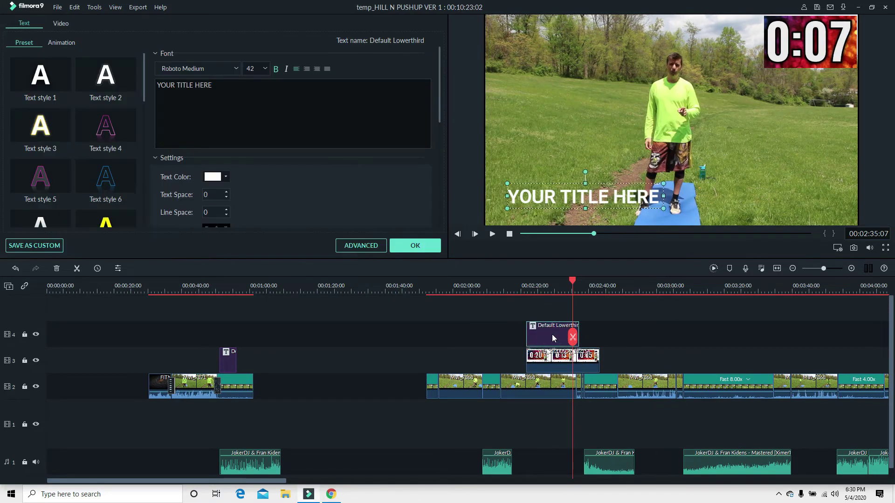
pyautogui.click(112, 77)
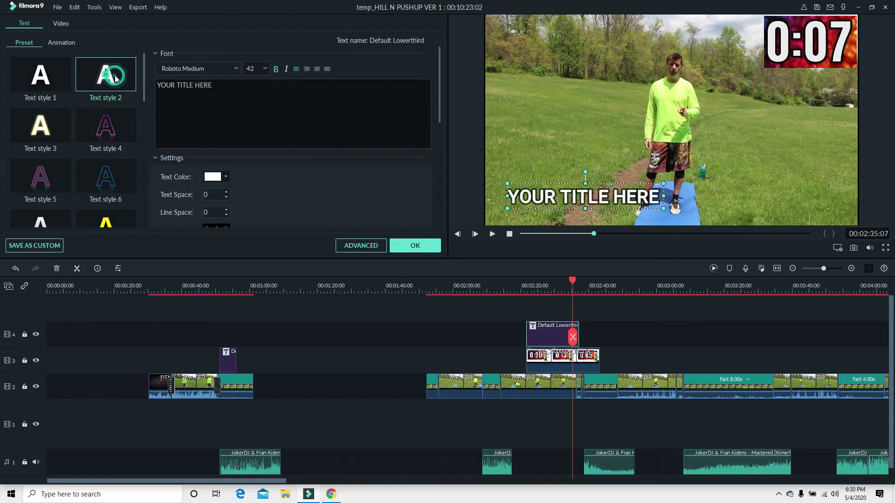
pyautogui.click(218, 85)
pyautogui.press('BackSpace')
pyautogui.press('BackSpace')
pyautogui.press('BackSpace')
pyautogui.press('BackSpace')
pyautogui.press('BackSpace')
pyautogui.press('BackSpace')
pyautogui.press('BackSpace')
pyautogui.press('BackSpace')
pyautogui.press('BackSpace')
pyautogui.press('BackSpace')
pyautogui.press('BackSpace')
pyautogui.press('BackSpace')
pyautogui.press('BackSpace')
pyautogui.press('BackSpace')
pyautogui.press('BackSpace')
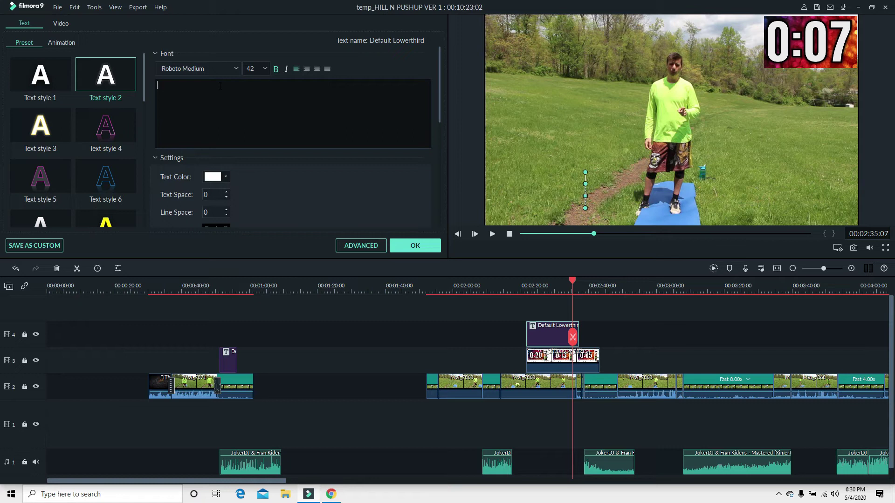
pyautogui.write('how r u today')
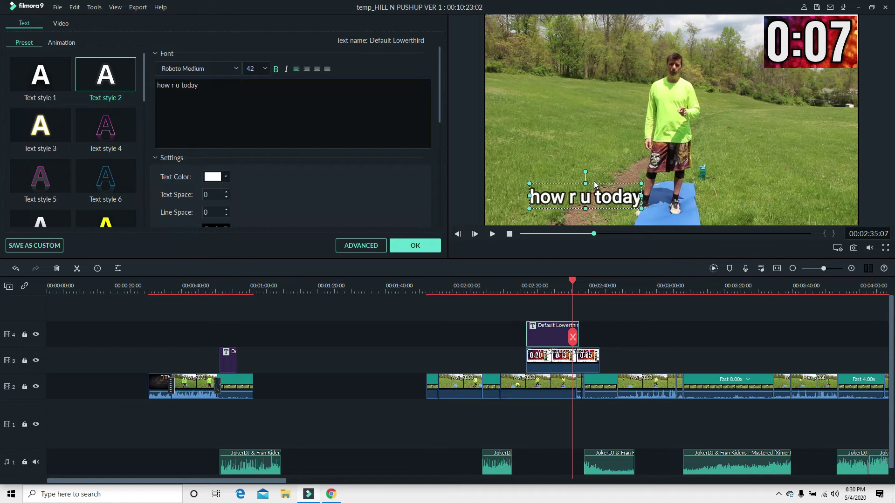
pyautogui.moveTo(596, 180); pyautogui.dragTo(565, 38)
pyautogui.click(427, 246)
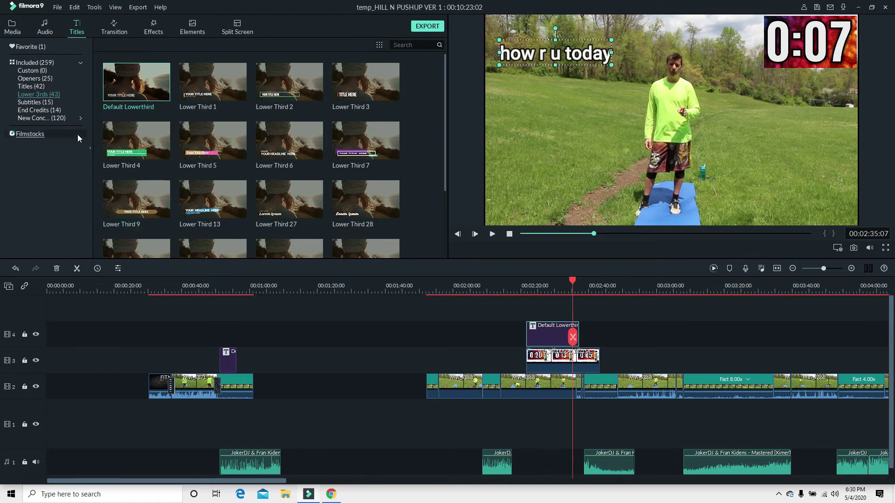
pyautogui.moveTo(136, 130)
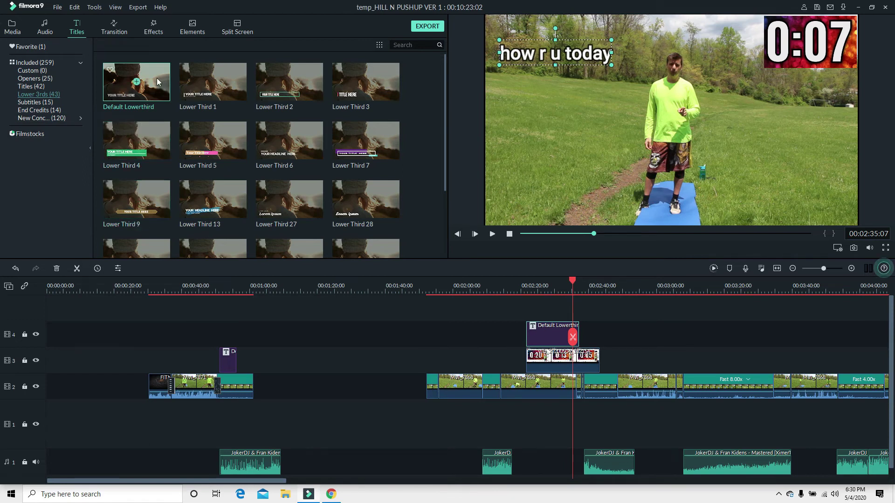
# Step: Add a second Default Lowerthird title on track 5 and change its text to 'subscribe please'
pyautogui.moveTo(241, 279); pyautogui.dragTo(585, 348)
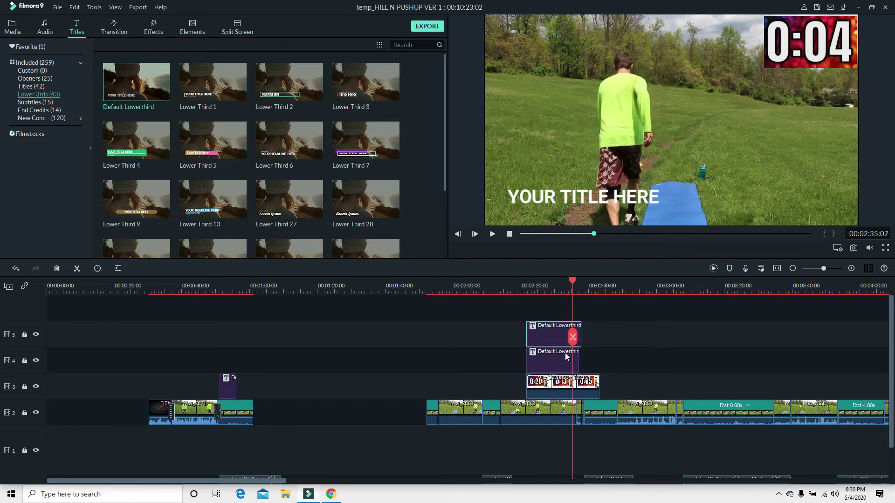
pyautogui.doubleClick(552, 337)
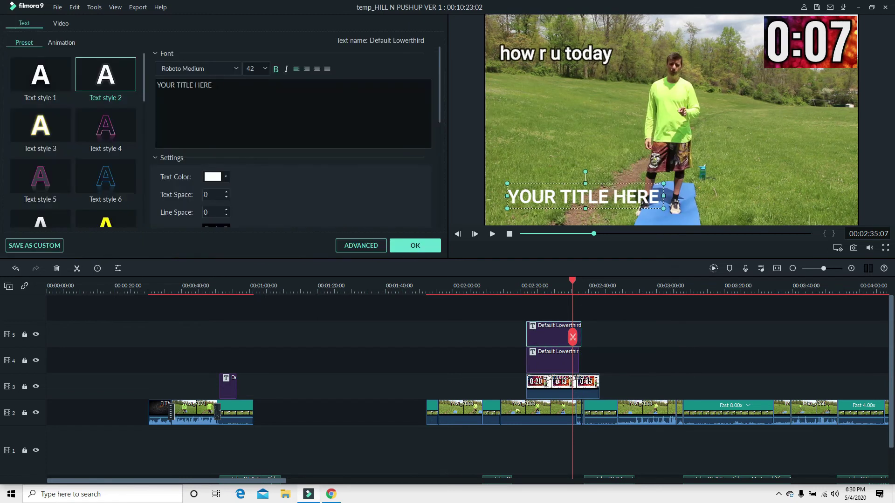
pyautogui.click(216, 85)
pyautogui.press('BackSpace')
pyautogui.press('BackSpace')
pyautogui.press('BackSpace')
pyautogui.press('BackSpace')
pyautogui.press('BackSpace')
pyautogui.press('BackSpace')
pyautogui.press('BackSpace')
pyautogui.press('BackSpace')
pyautogui.press('BackSpace')
pyautogui.press('BackSpace')
pyautogui.press('BackSpace')
pyautogui.press('BackSpace')
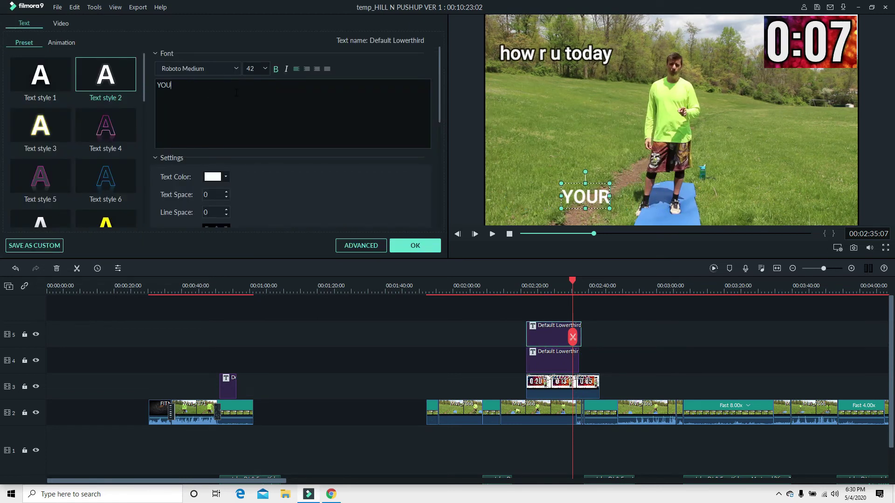
pyautogui.press('BackSpace')
pyautogui.press('BackSpace')
pyautogui.press('BackSpace')
pyautogui.write('subs')
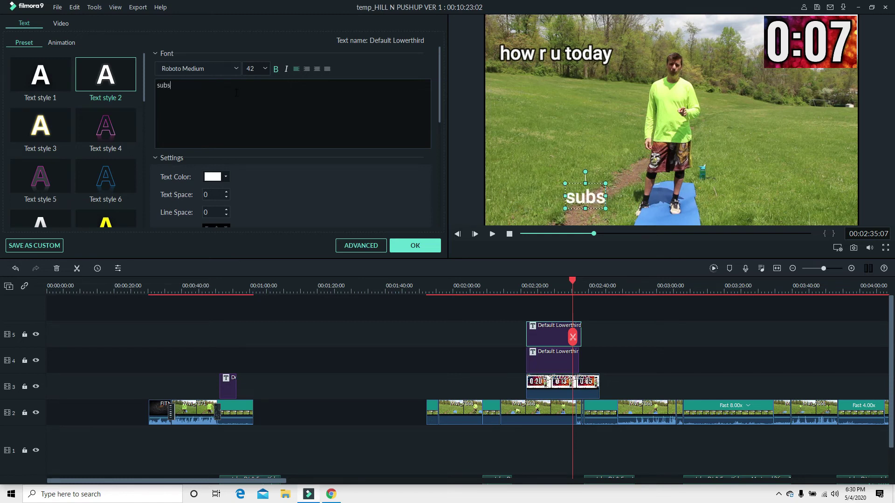
pyautogui.write('cribe pleas')
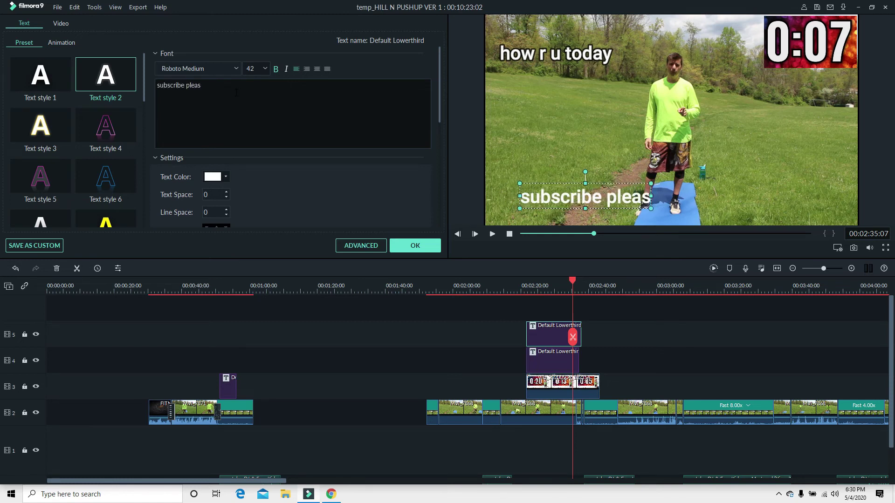
pyautogui.write('e')
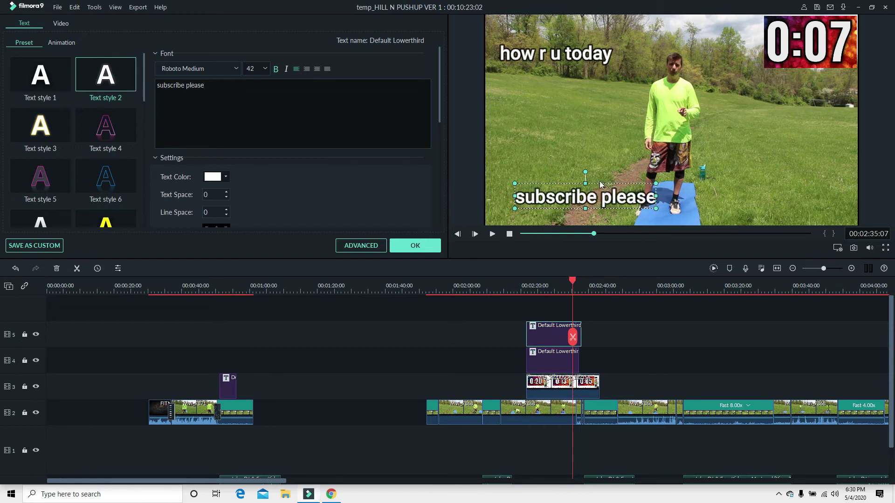
# Step: Undo an accidental nudge of the workout video and move the 'subscribe please' title to the bottom-right
pyautogui.click(577, 187)
pyautogui.moveTo(591, 183); pyautogui.dragTo(594, 183)
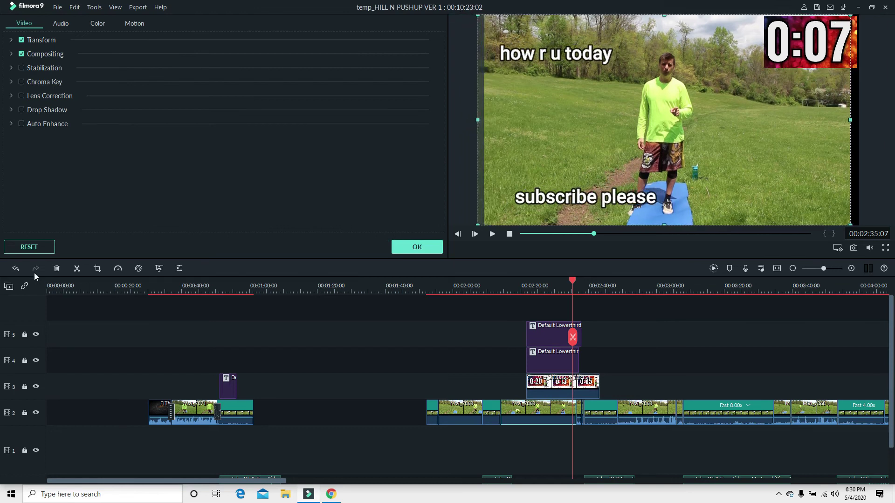
pyautogui.click(18, 268)
pyautogui.click(620, 198)
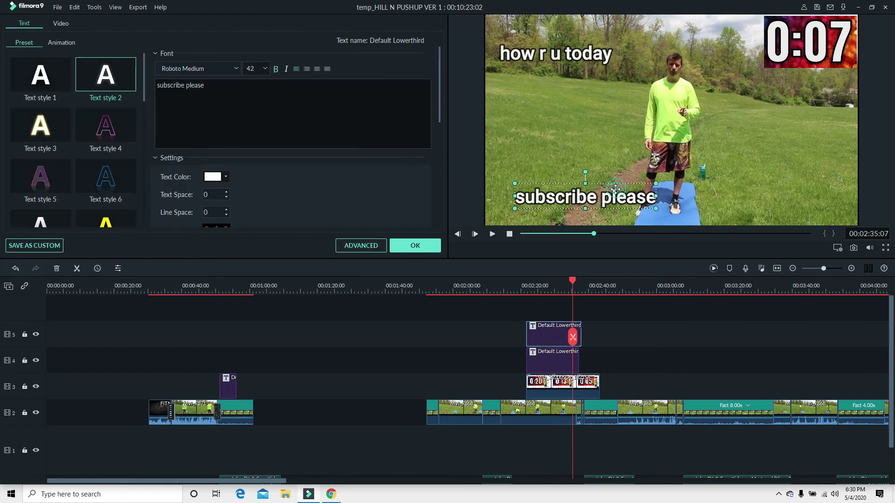
pyautogui.moveTo(611, 186); pyautogui.dragTo(798, 192)
pyautogui.click(427, 248)
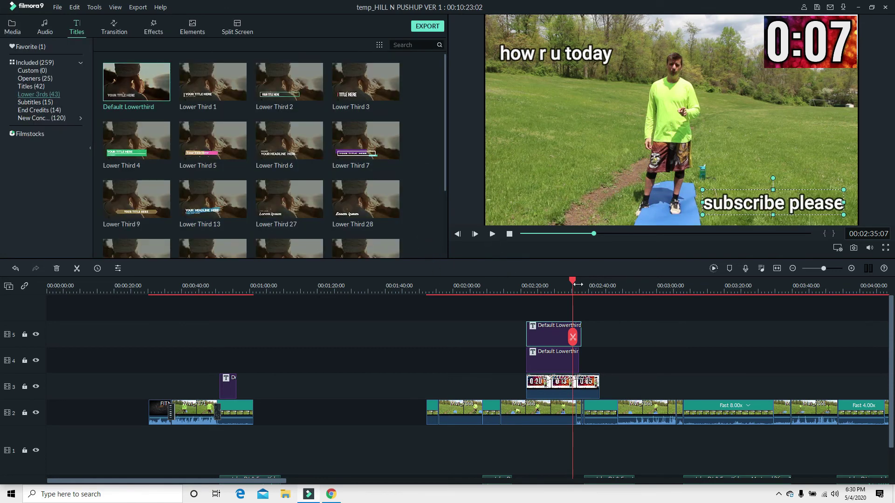
pyautogui.moveTo(568, 278); pyautogui.dragTo(514, 294)
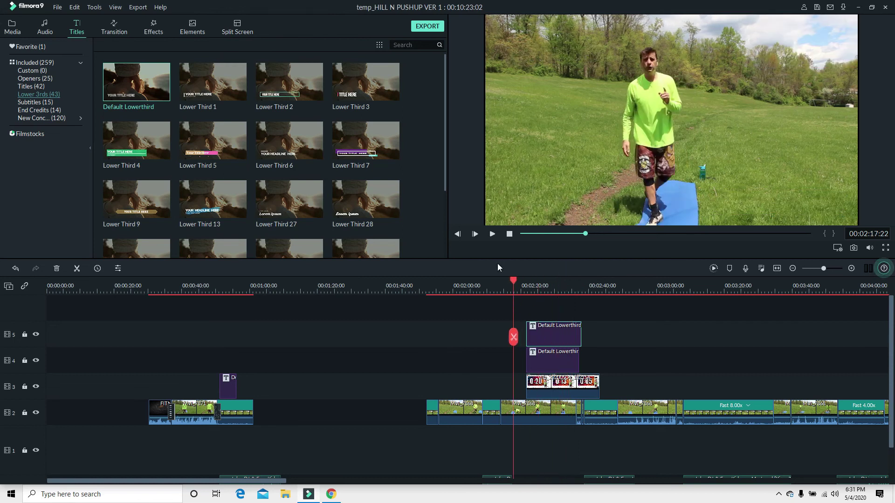
pyautogui.click(493, 234)
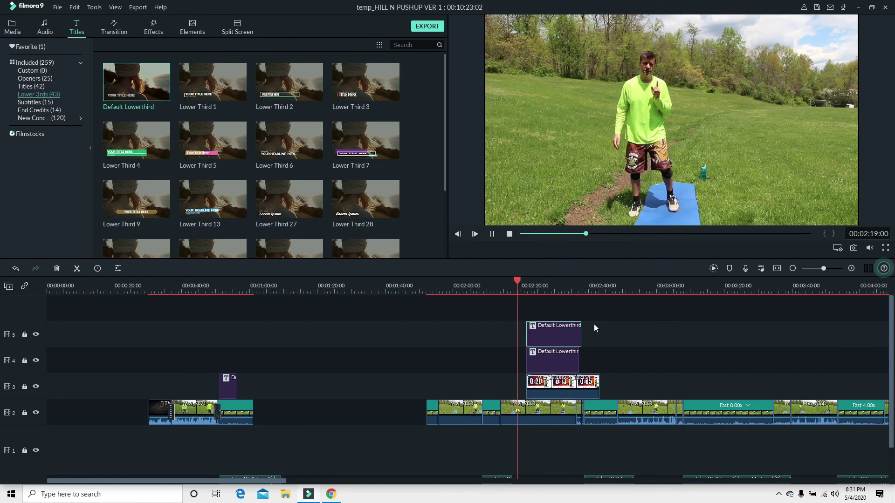